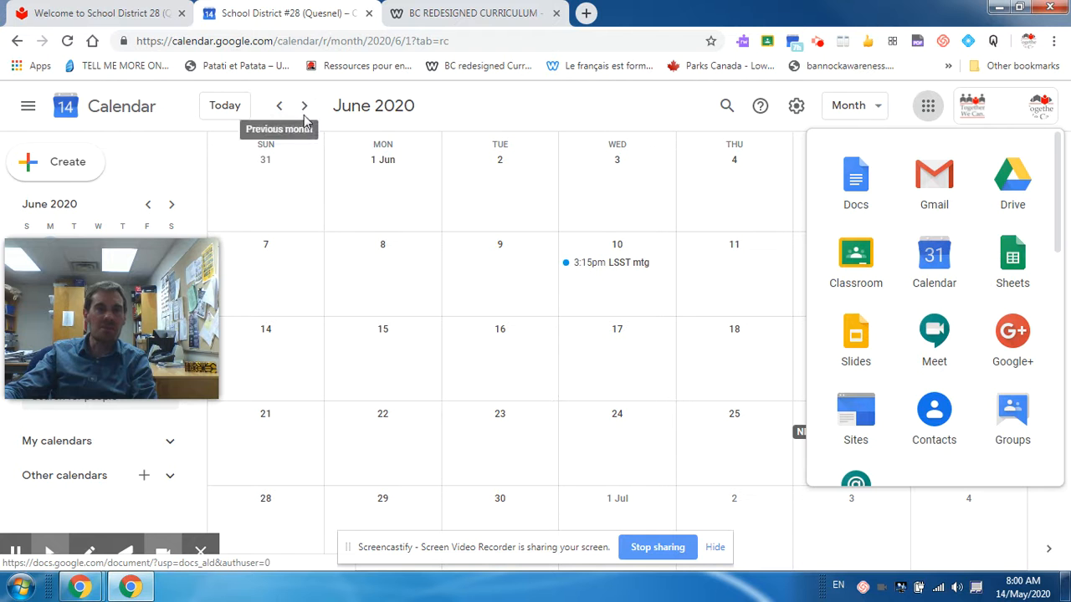
Step: Close the Google apps panel and show the view options for the June 2020 month
left_click(642, 297)
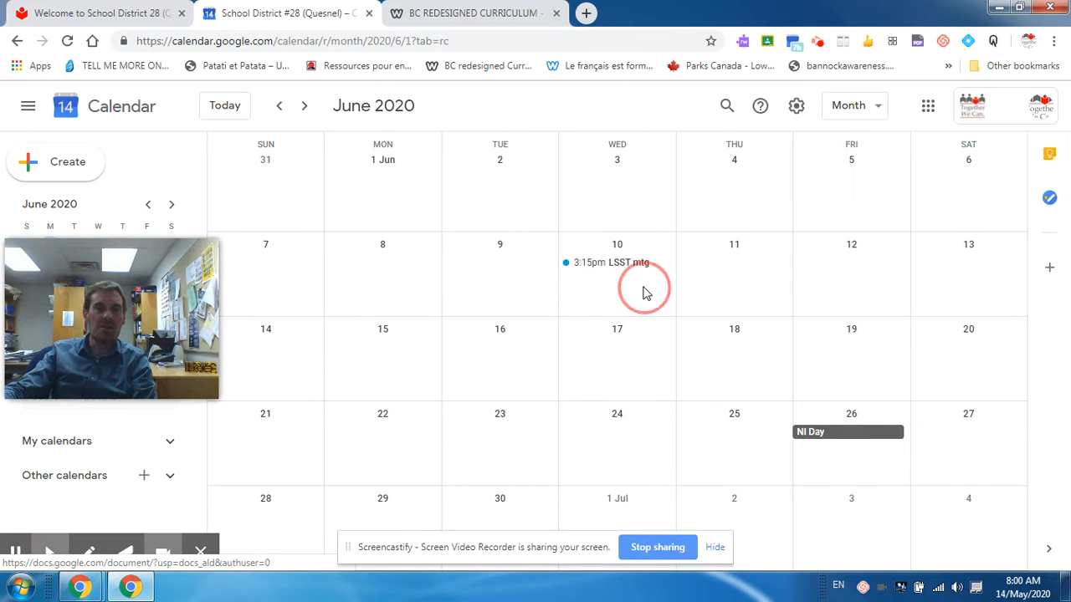
left_click(879, 107)
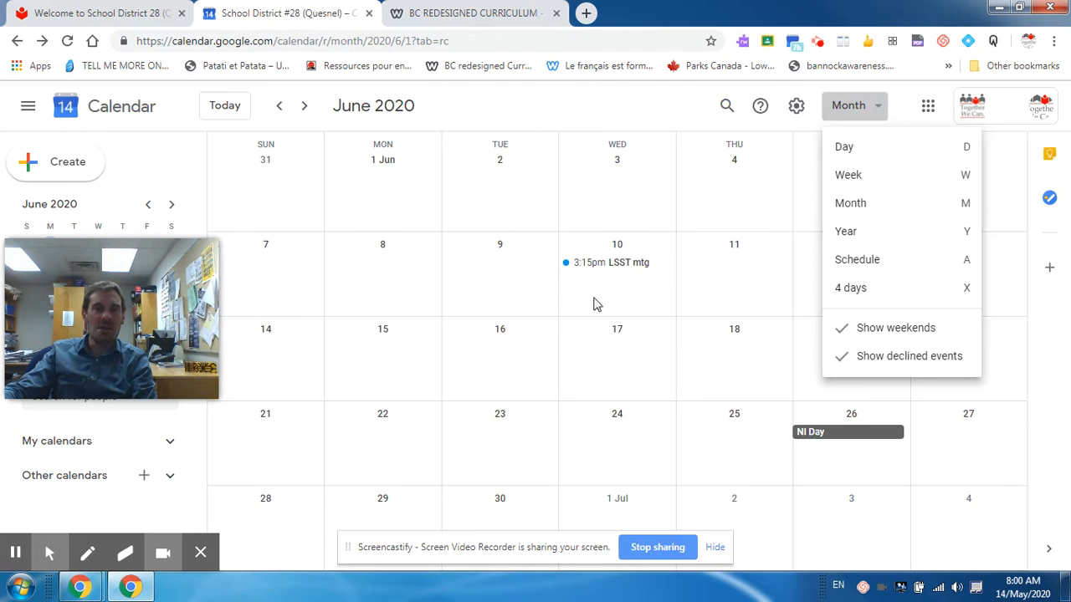
Step: Create a 2 June event titled 'Test meeting', timed 10:00–10:30am instead of all day
double_click(482, 196)
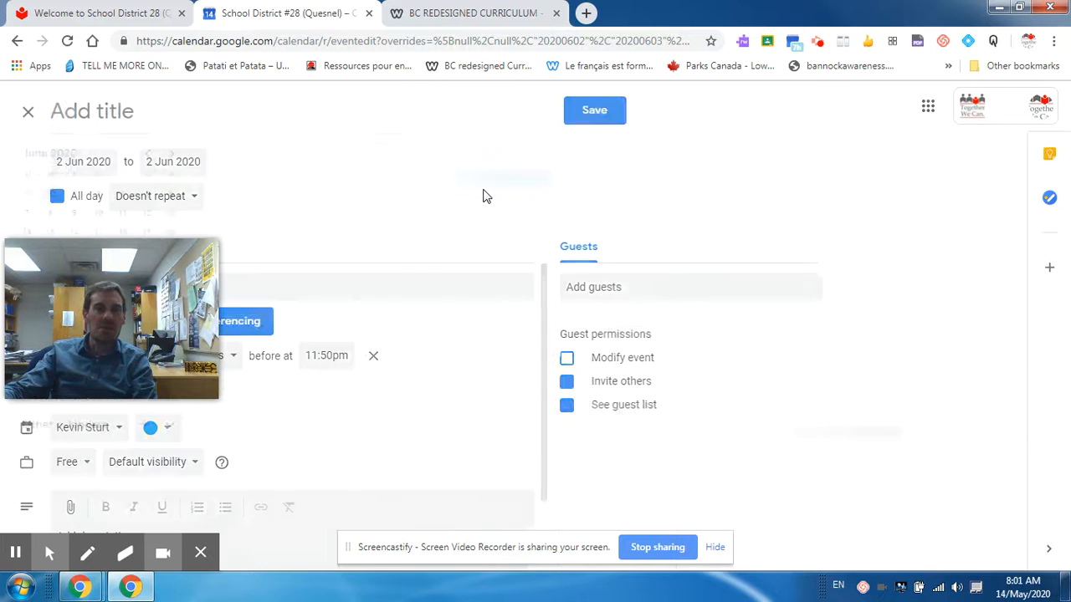
left_click_drag(147, 246, 949, 205)
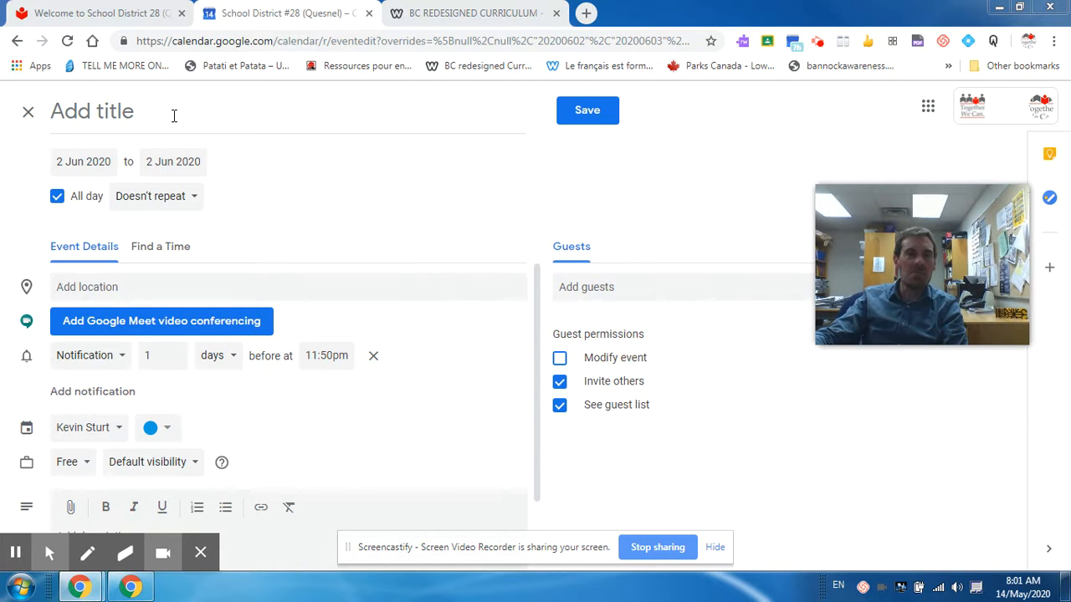
left_click(147, 107)
type("T")
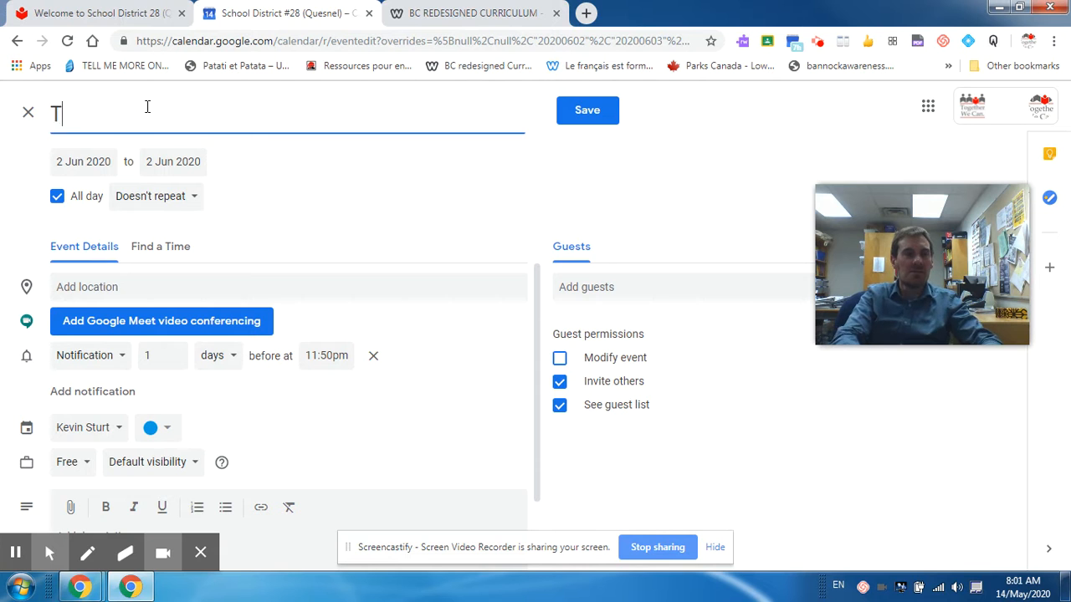
type("est meetting")
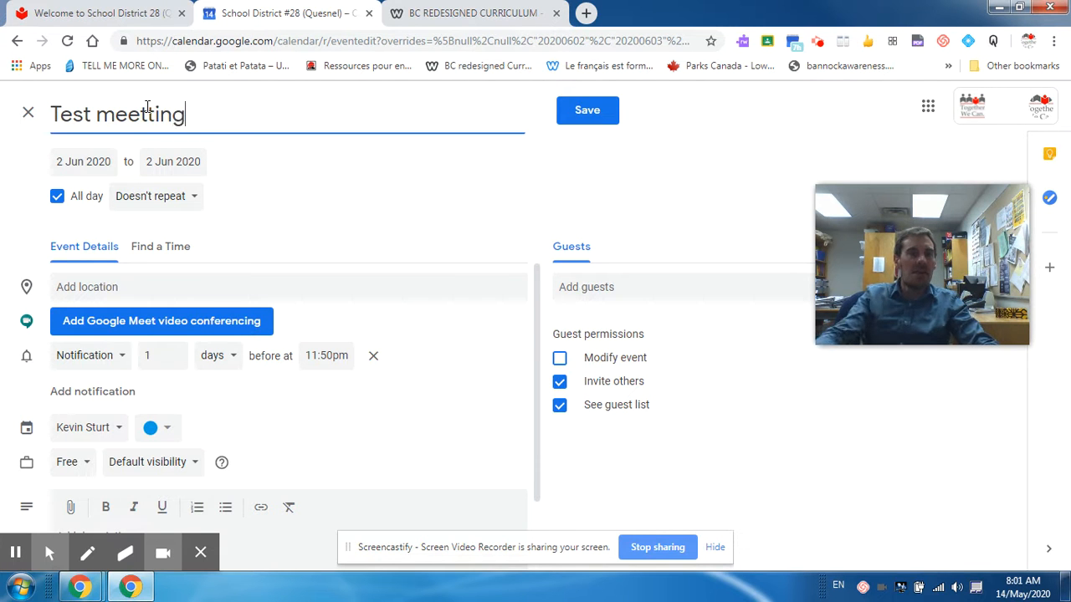
key("BackSpace")
key("BackSpace")
key("BackSpace")
key("BackSpace")
type("ing")
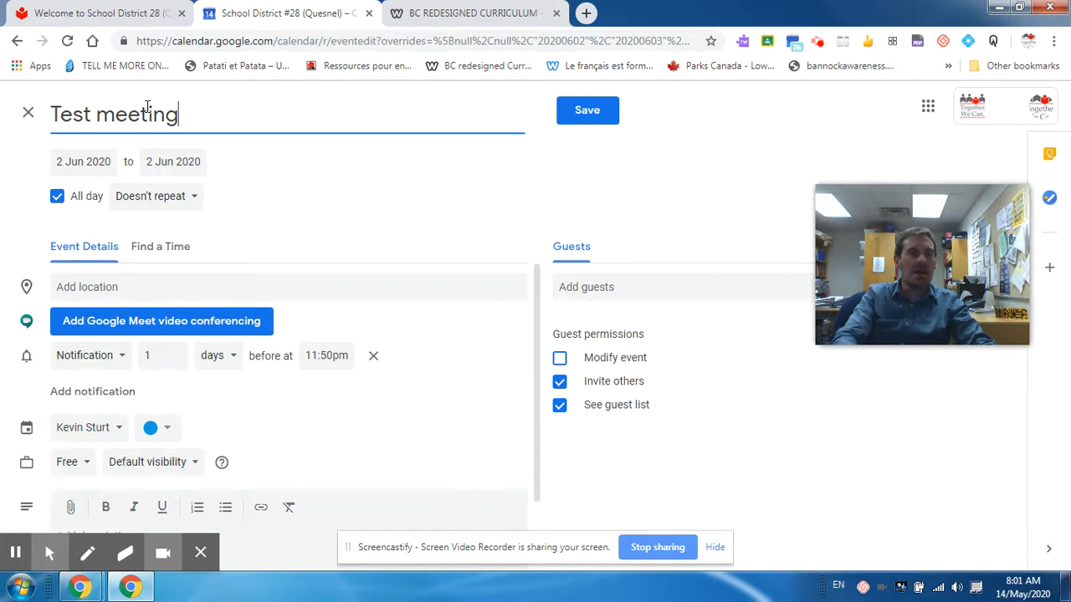
left_click(56, 200)
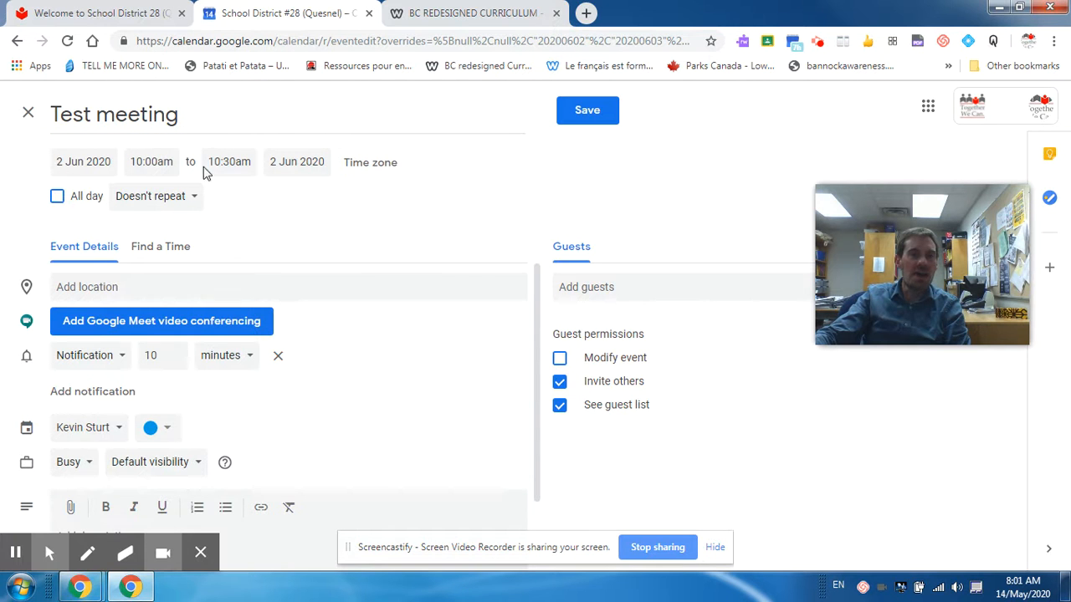
Step: Set the event's time zone to Pacific Time - Vancouver and add Google Meet conferencing
left_click(152, 164)
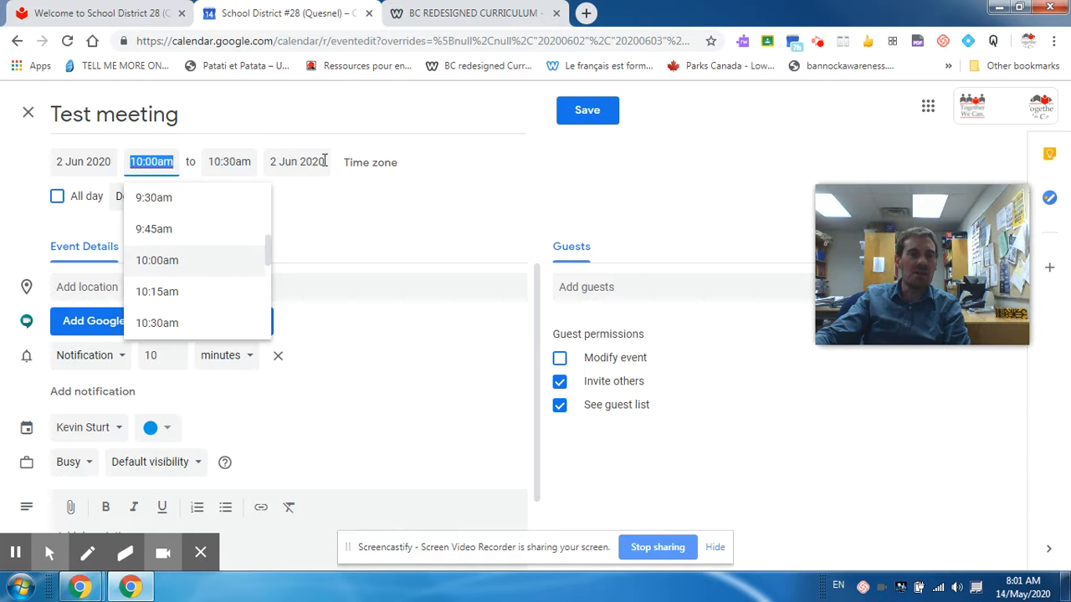
left_click(380, 165)
left_click(380, 165)
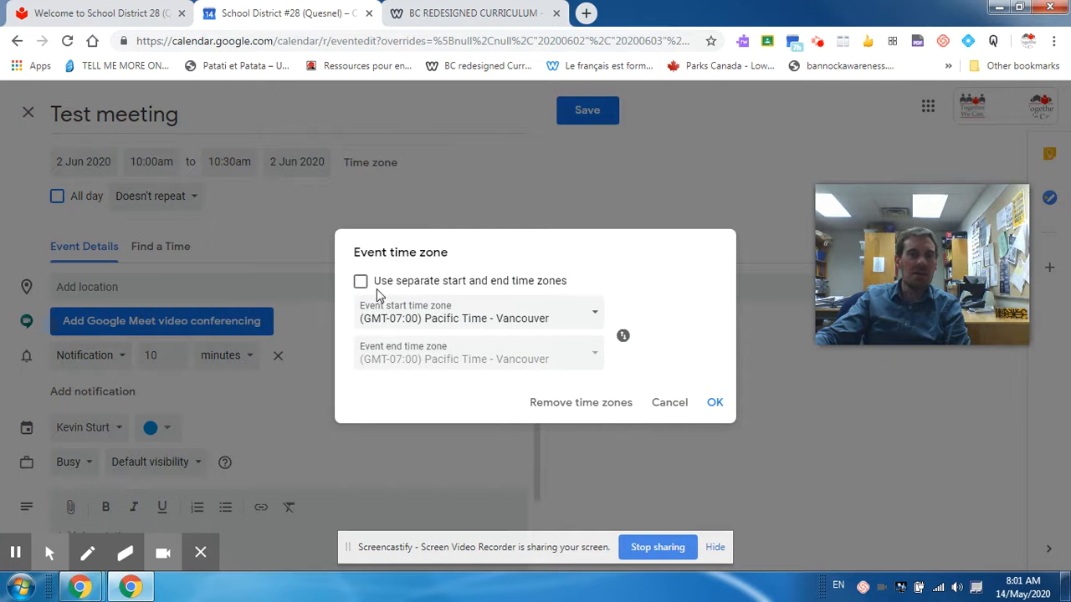
left_click(715, 405)
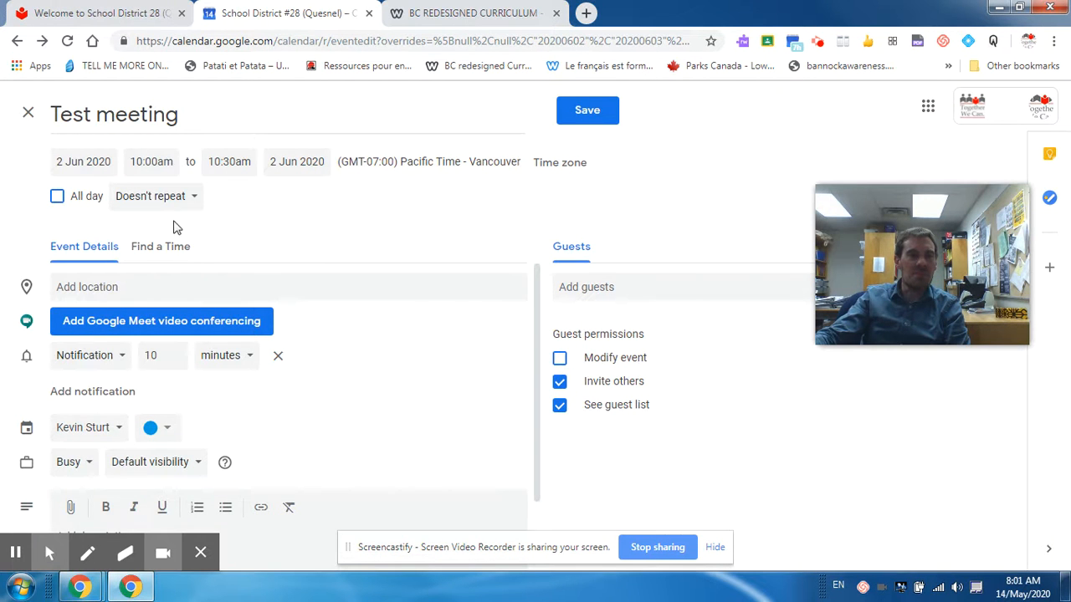
left_click(167, 321)
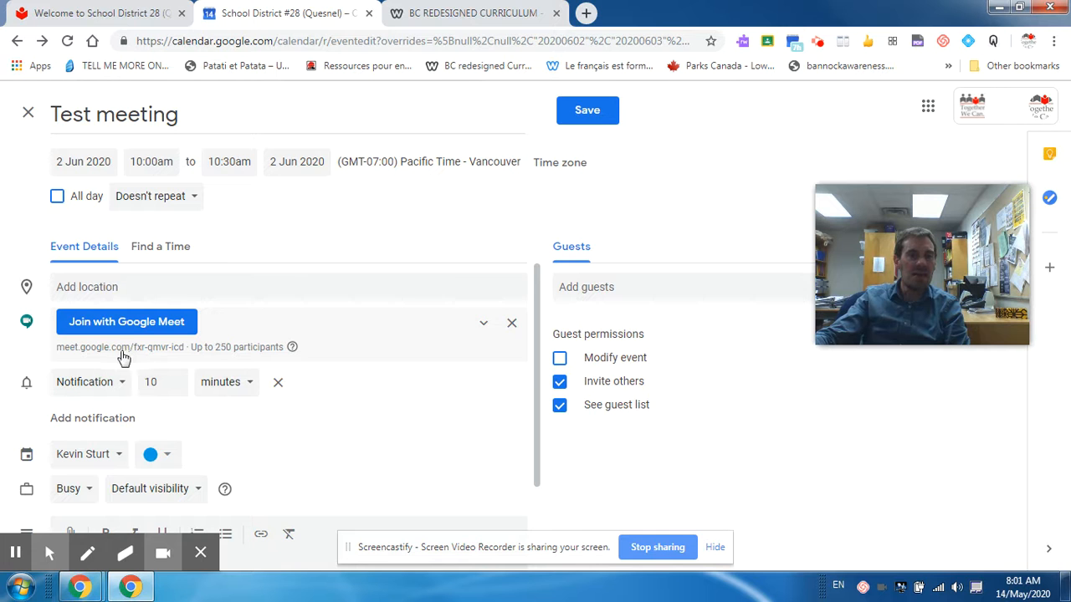
Step: Scroll through the event details to review the Meet link and 10-minute notification
scroll(112, 410, "down", 2)
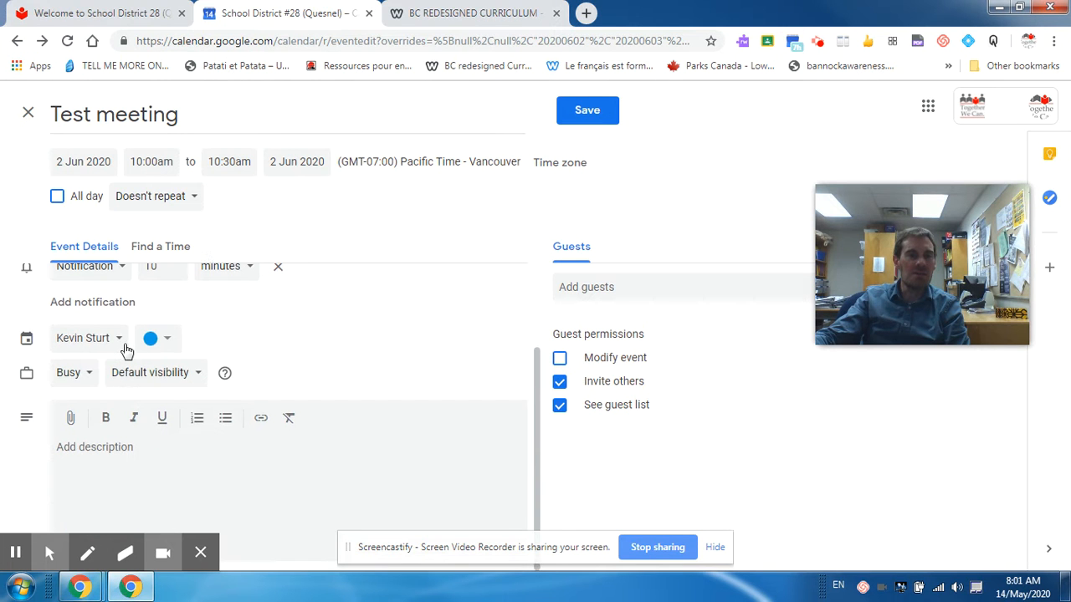
scroll(117, 346, "up", 1)
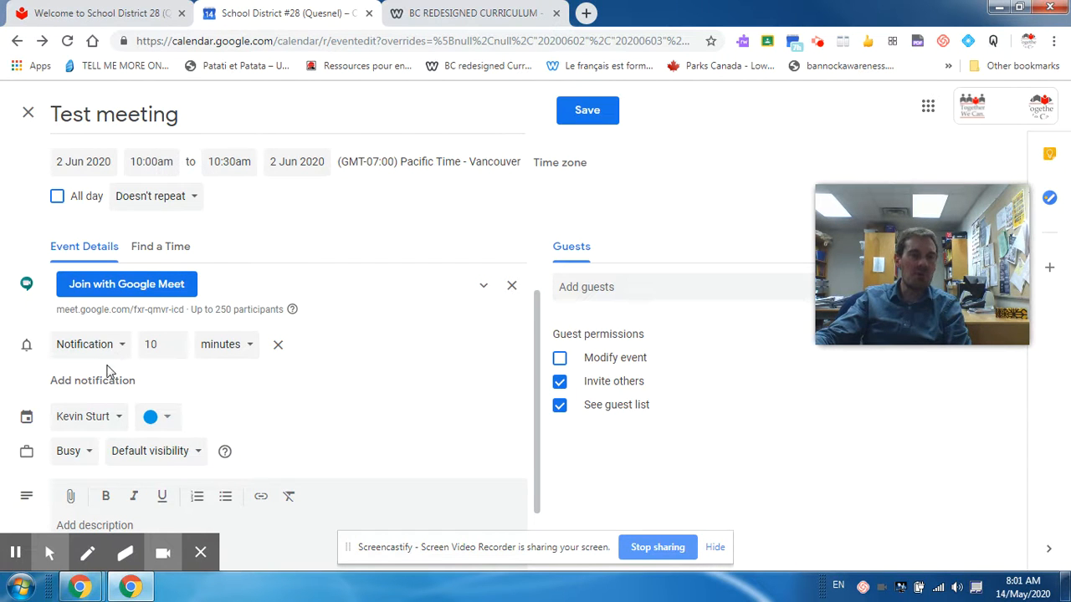
Step: Add a second reminder as a 10-minute email, keeping minutes as the unit
left_click(101, 380)
left_click(111, 388)
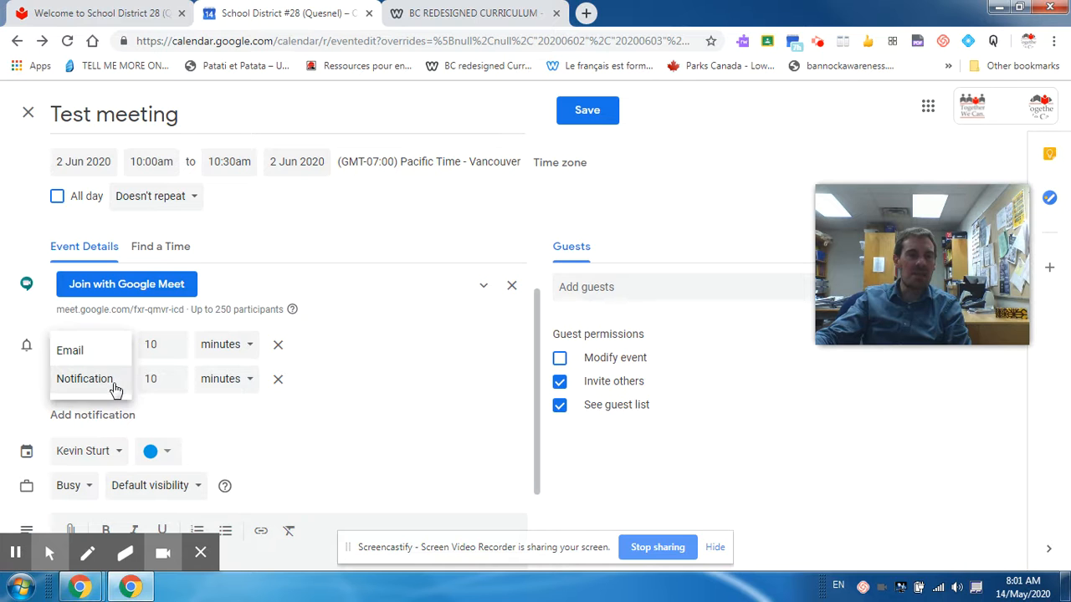
left_click(109, 355)
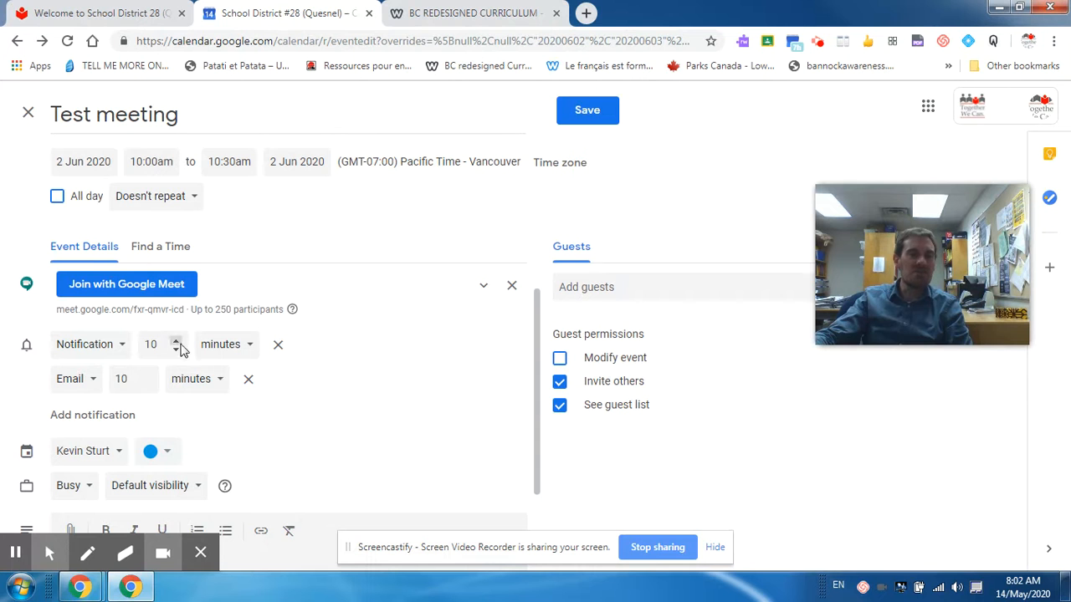
left_click(249, 350)
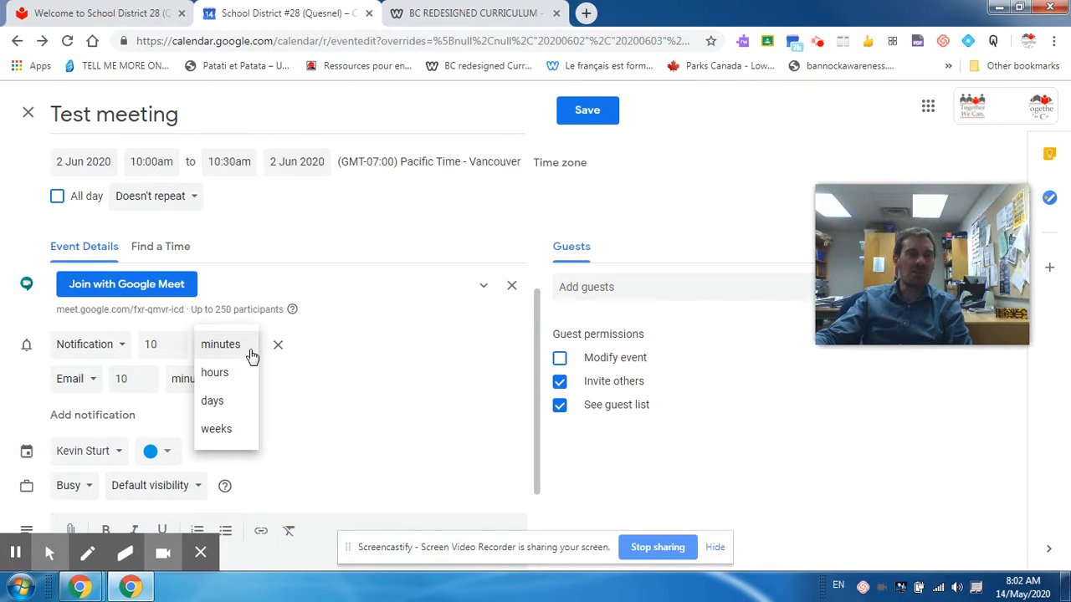
left_click(368, 361)
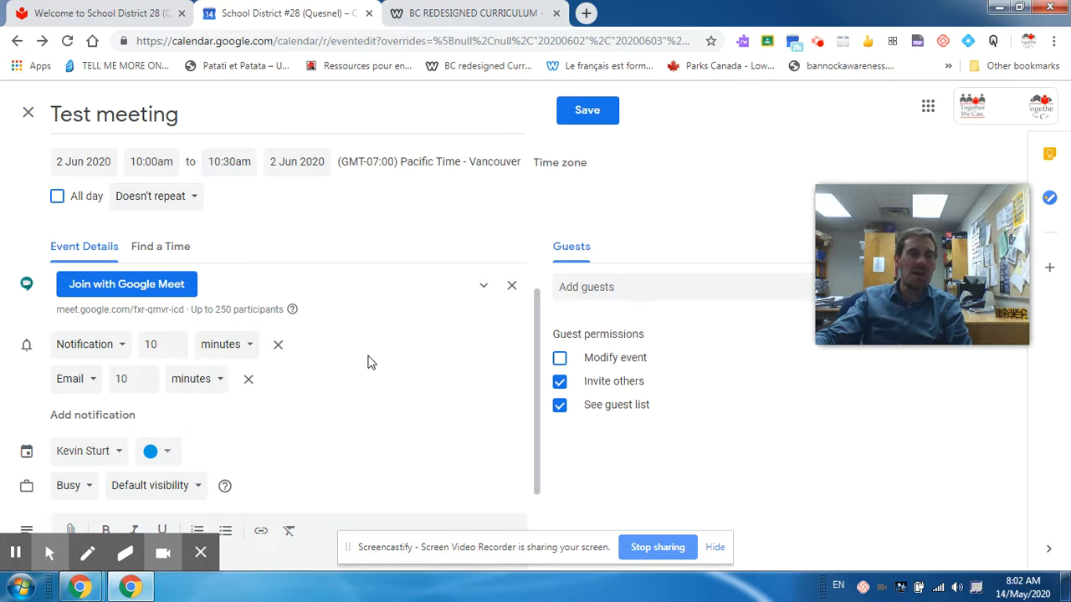
scroll(368, 381, "down", 2)
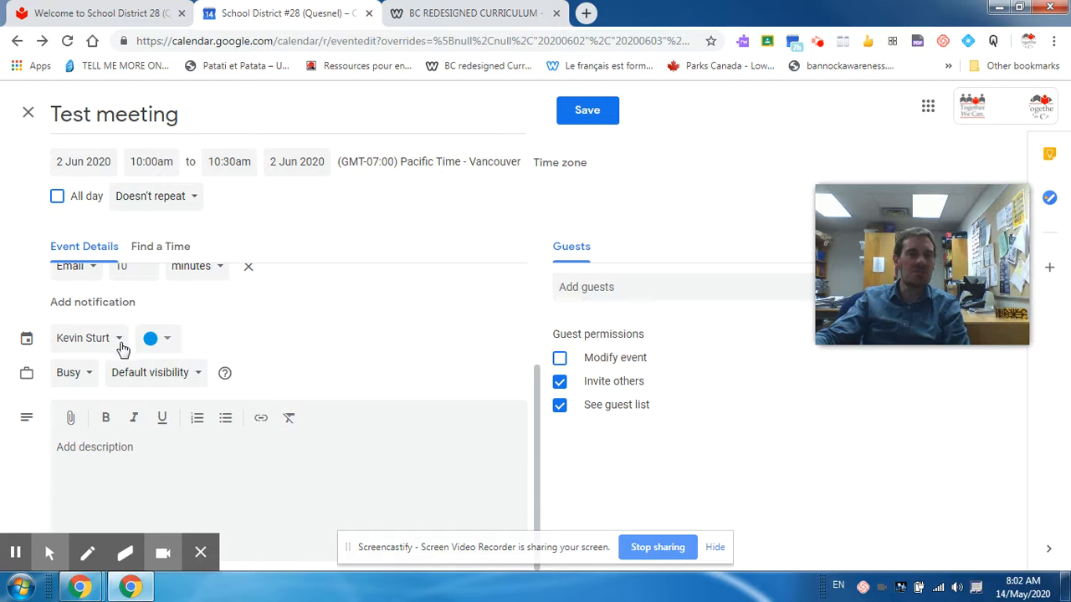
Step: Cancel the file picker without attaching anything and enter the description 'Write comments'
left_click(70, 419)
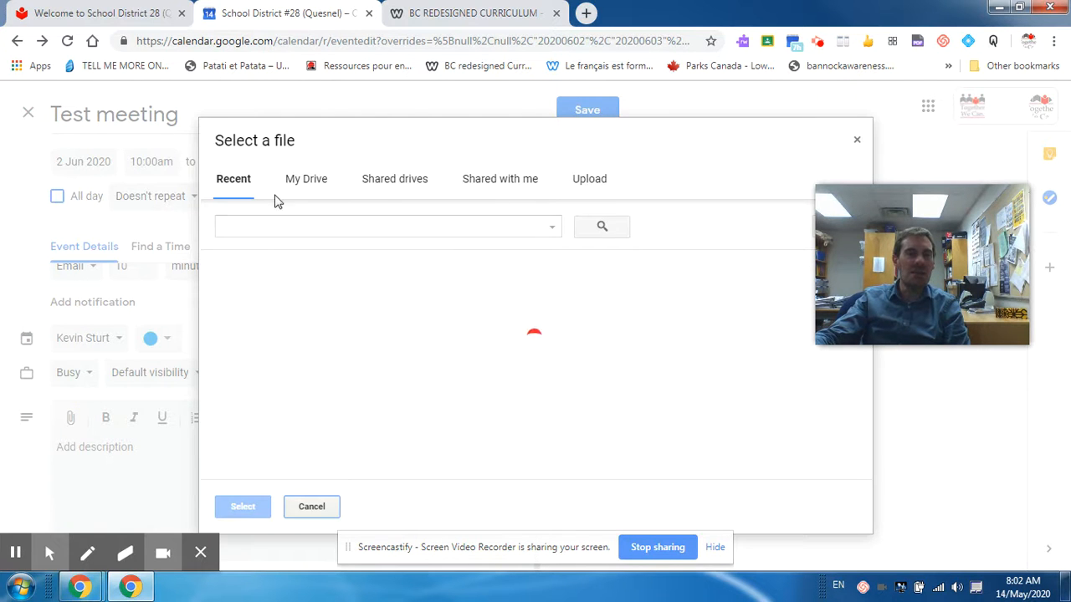
left_click(325, 189)
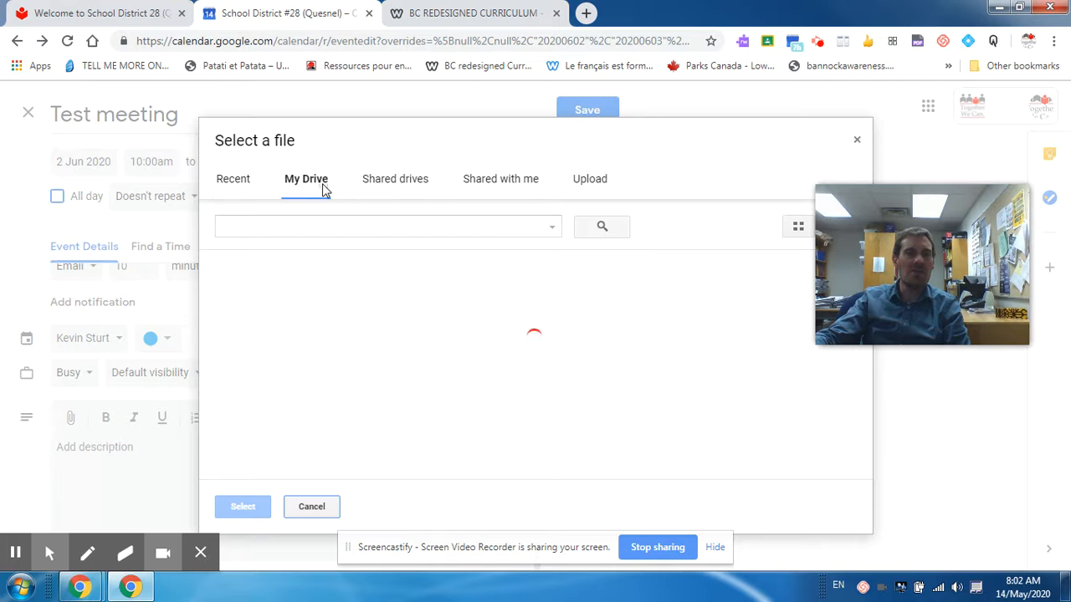
left_click(597, 183)
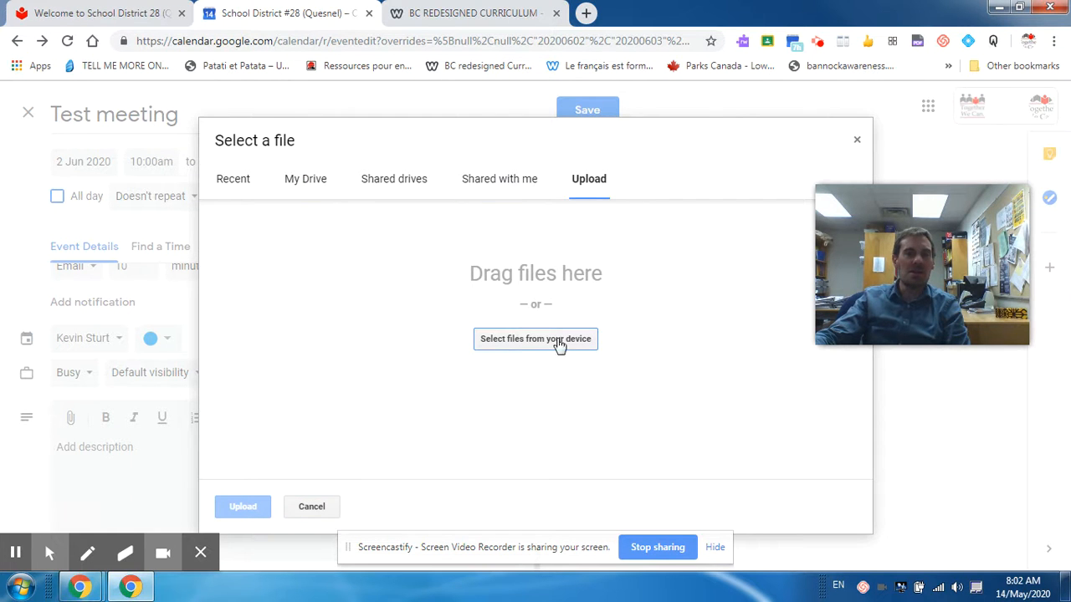
left_click(308, 509)
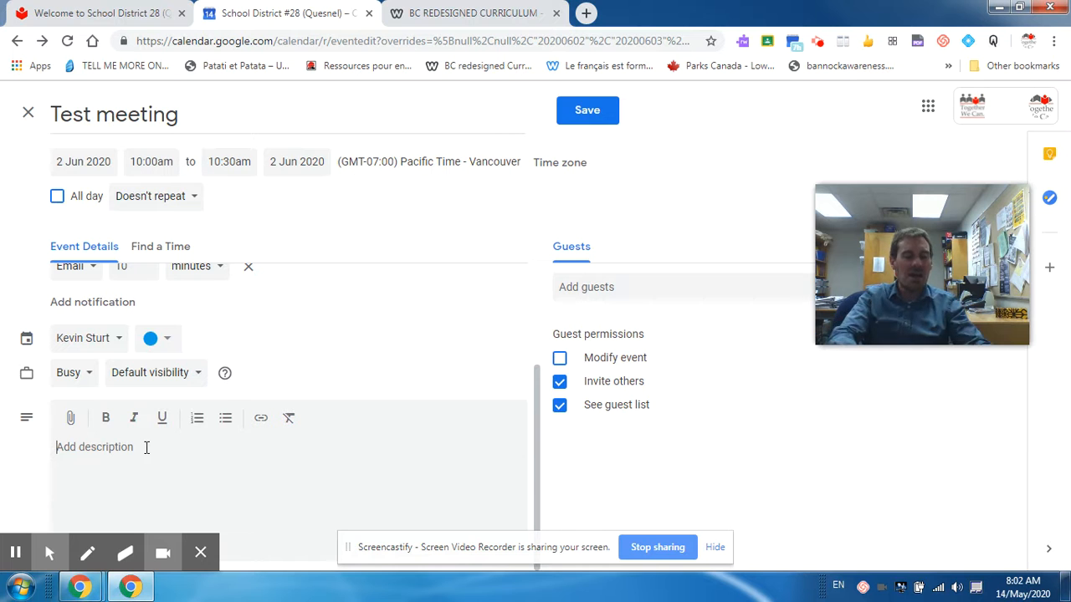
type("Write comments")
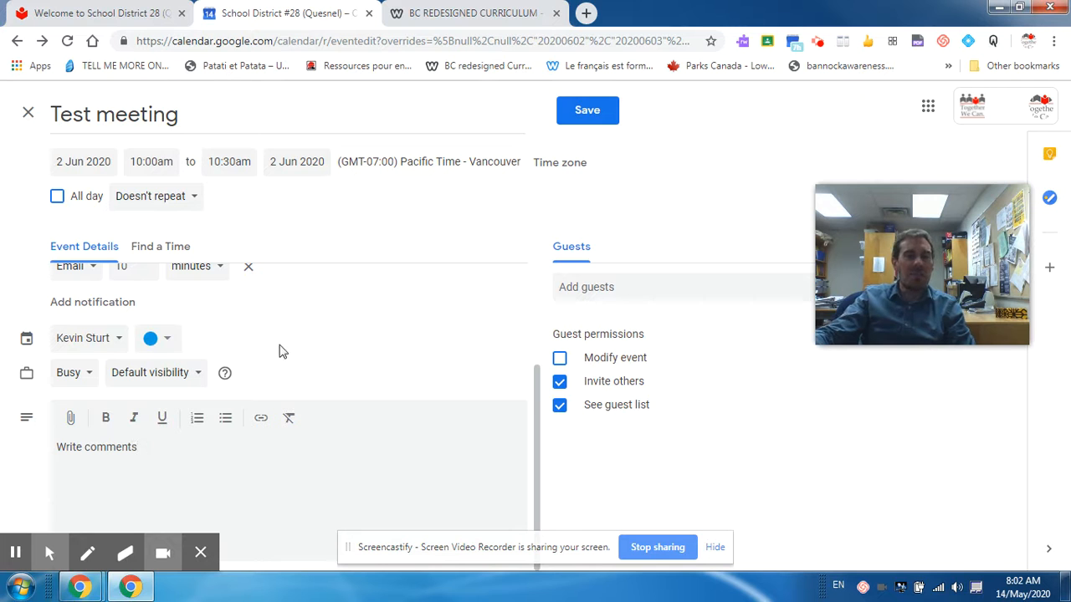
Step: Invite a guest to the event by entering their e-mail address
left_click(588, 286)
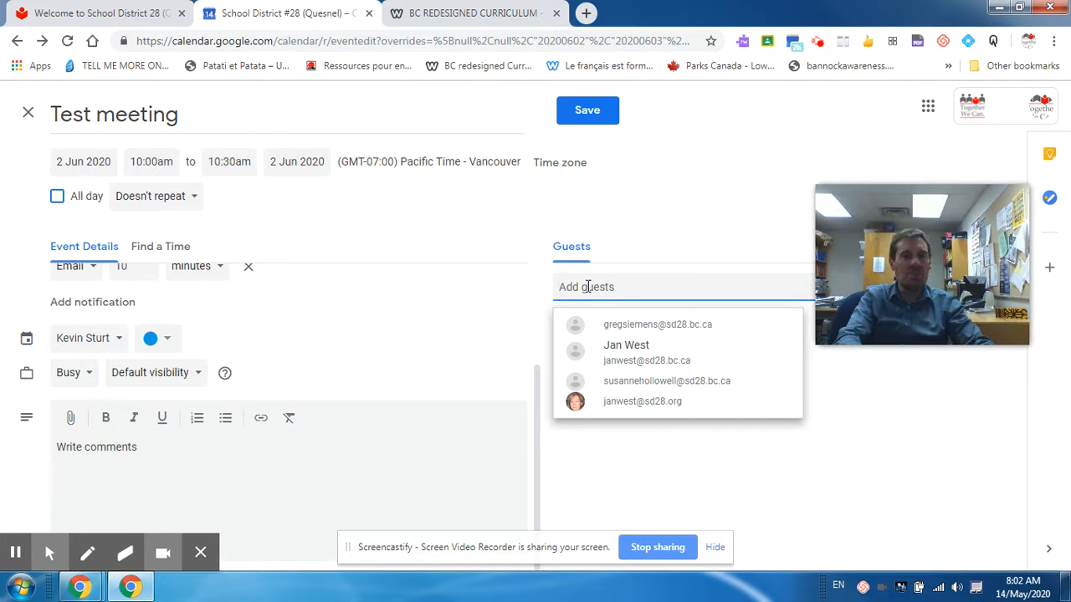
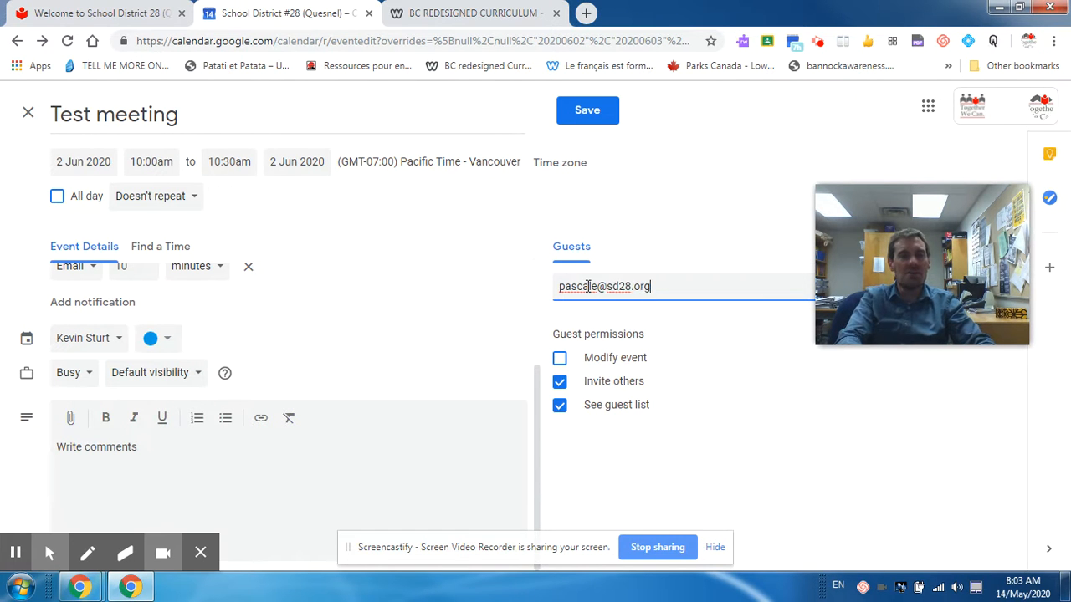
key("Return")
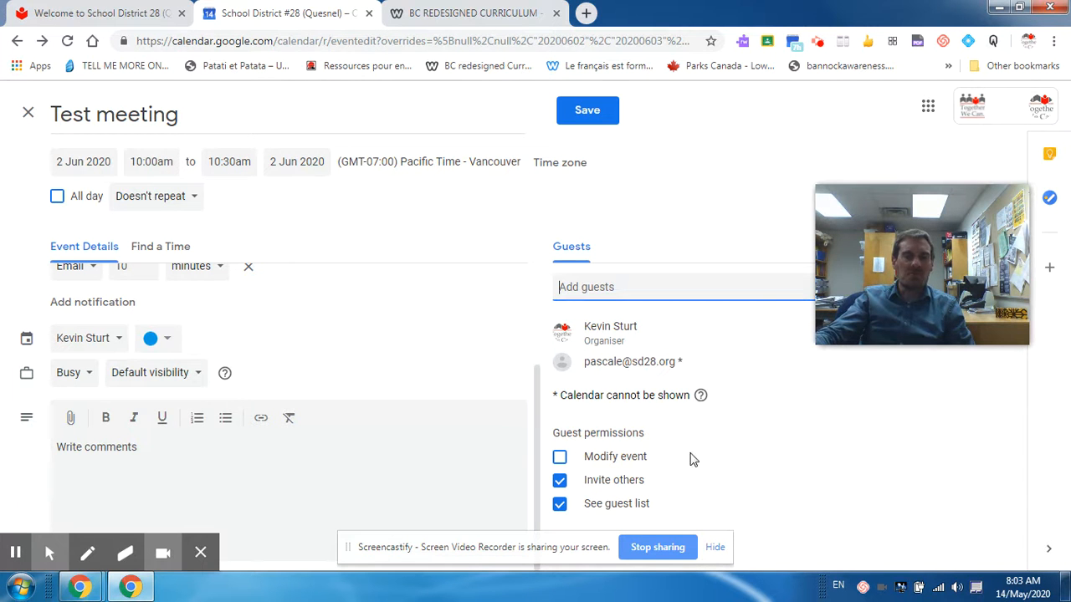
Step: Hide the guest list from guests while keeping their permission to invite others
left_click(560, 505)
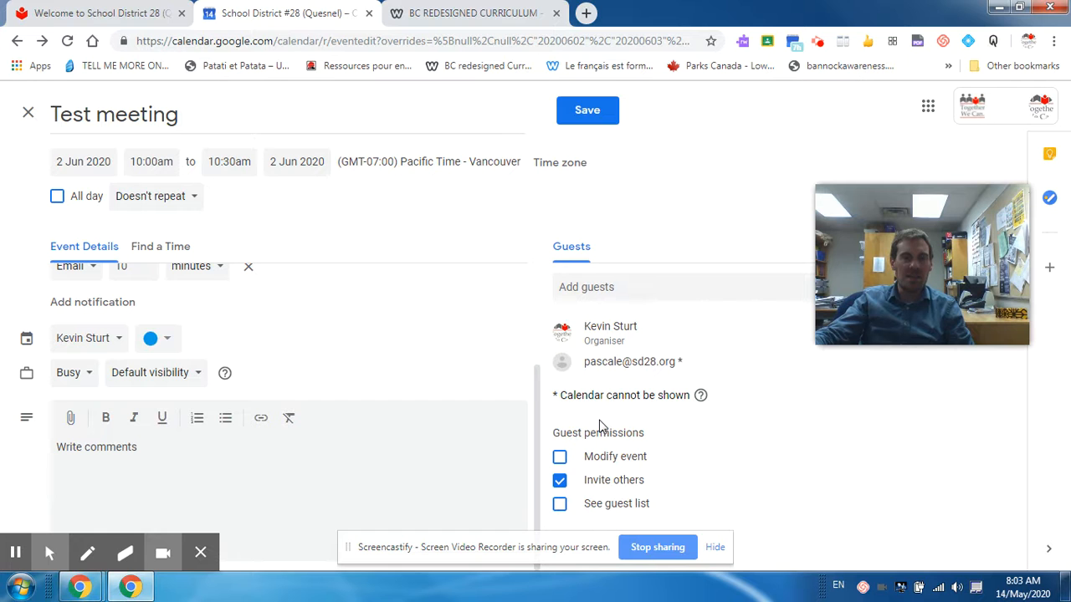
left_click(559, 482)
left_click(559, 482)
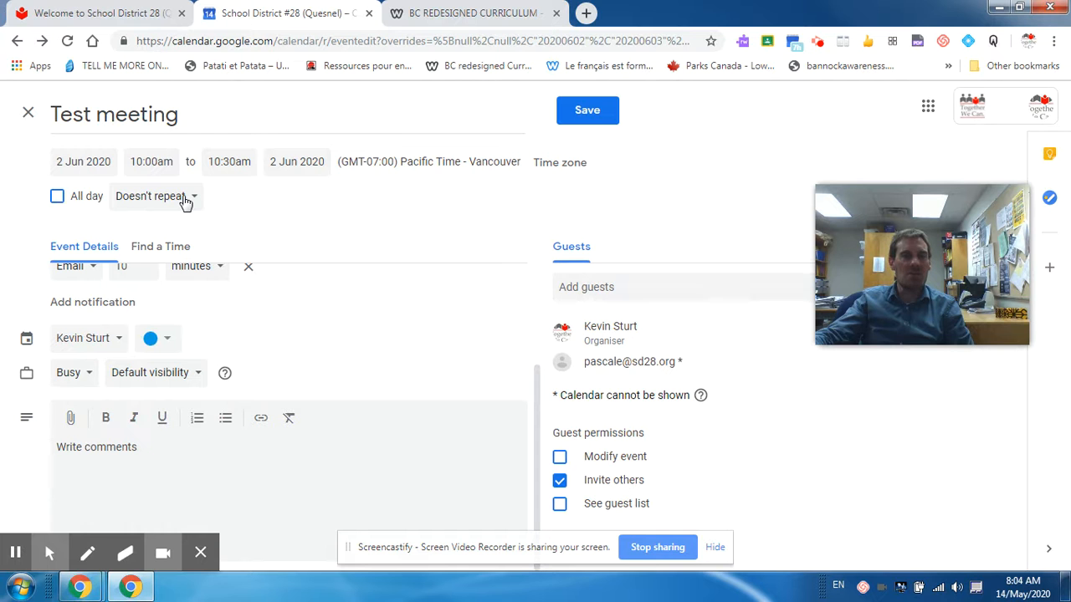
left_click(187, 203)
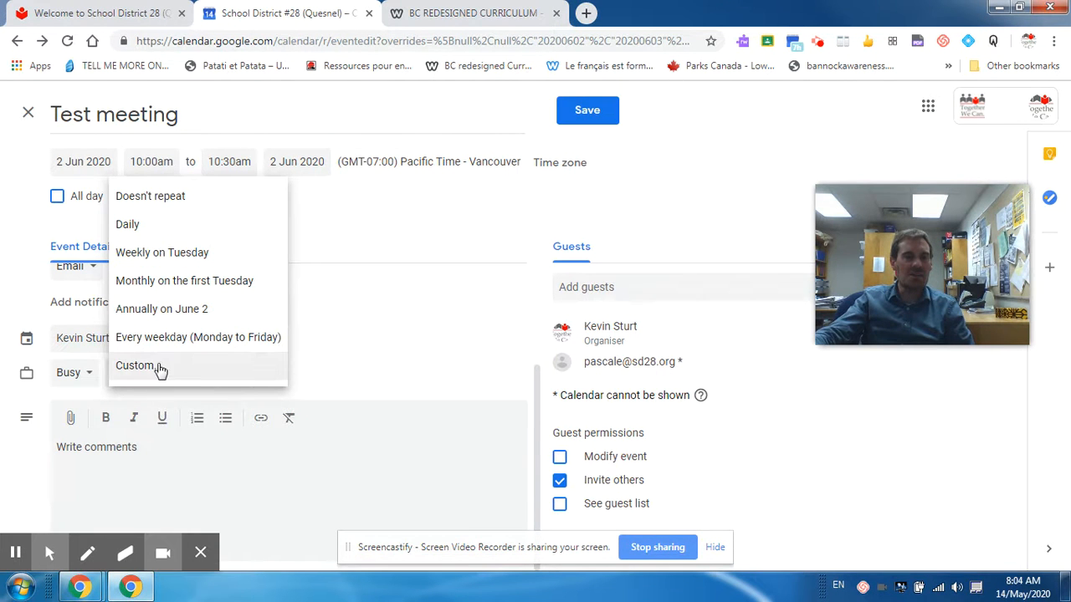
left_click(161, 368)
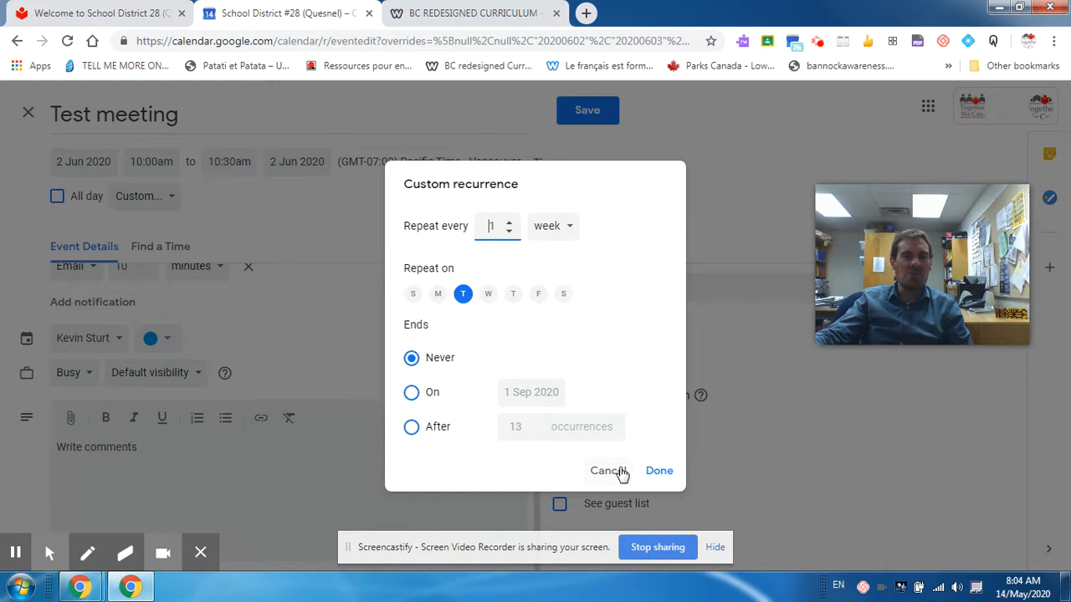
left_click(615, 473)
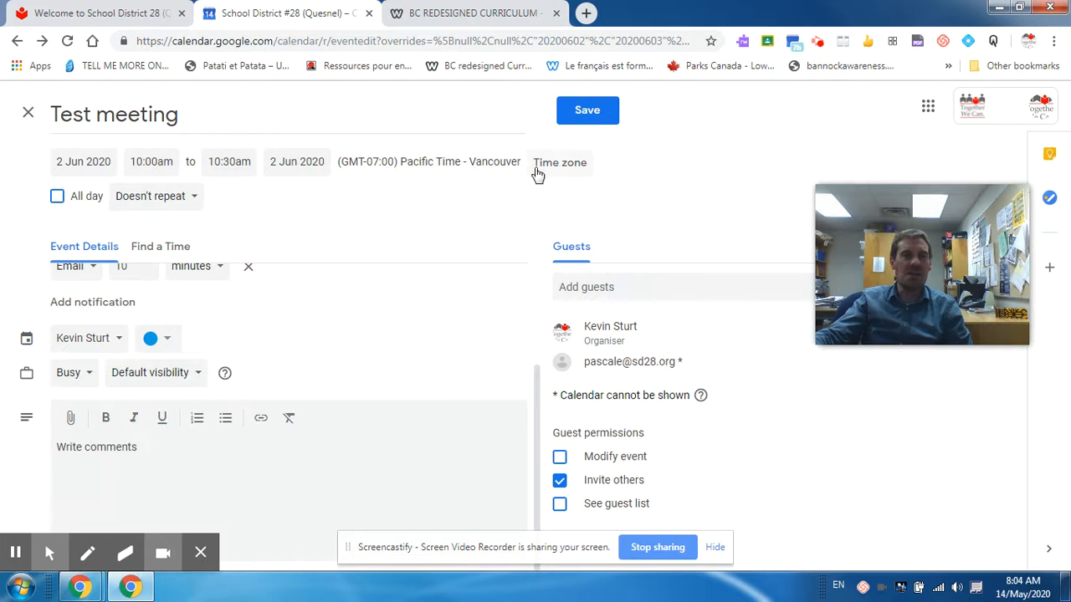
left_click(599, 113)
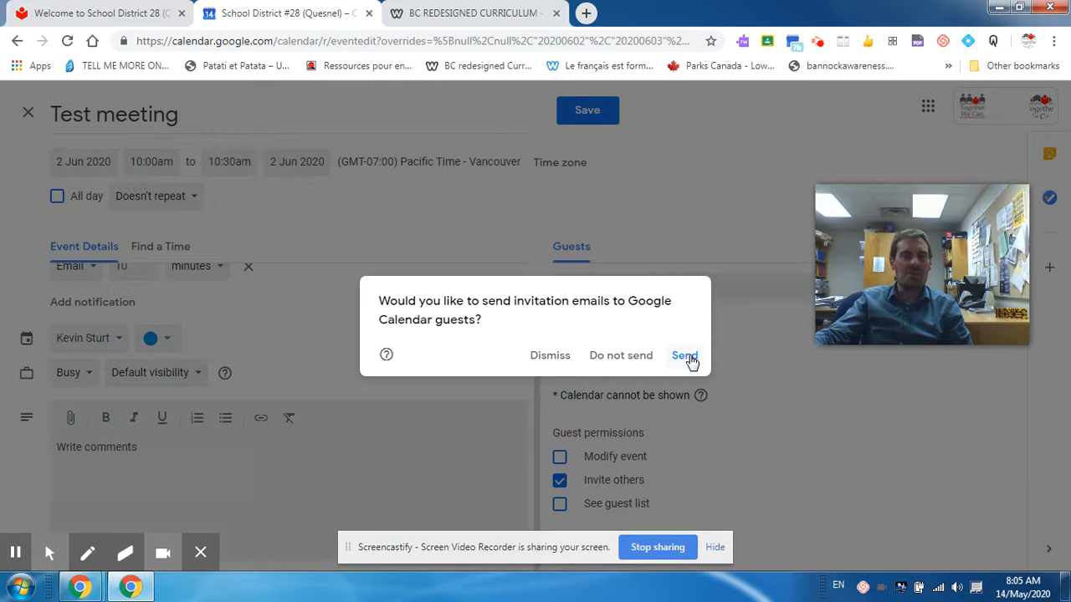
Step: Send invitations including the external guest, then open the saved Test meeting's details
left_click(686, 357)
left_click(689, 359)
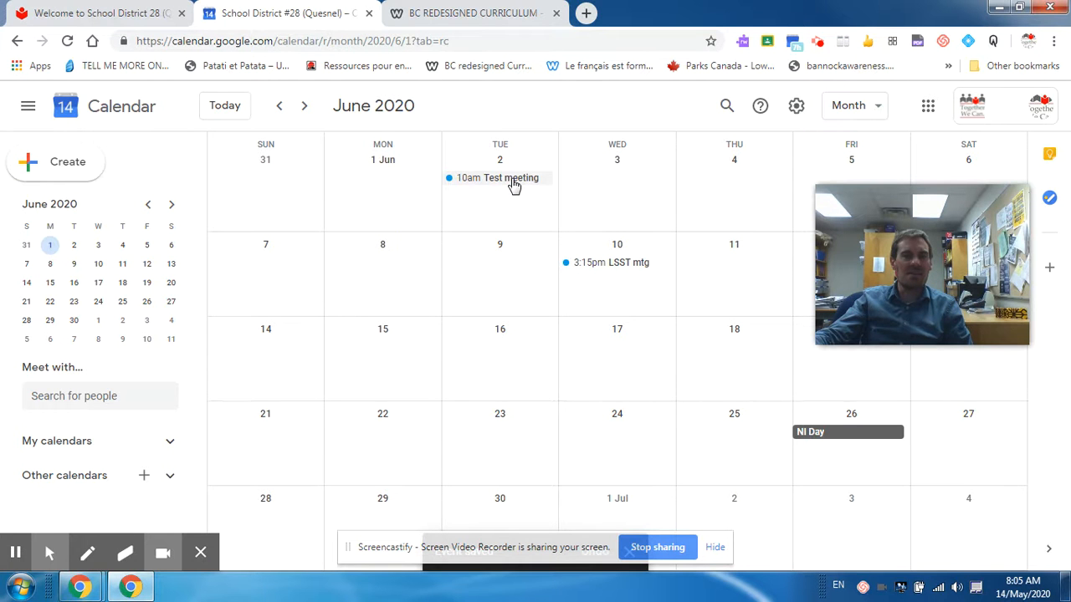
left_click(512, 180)
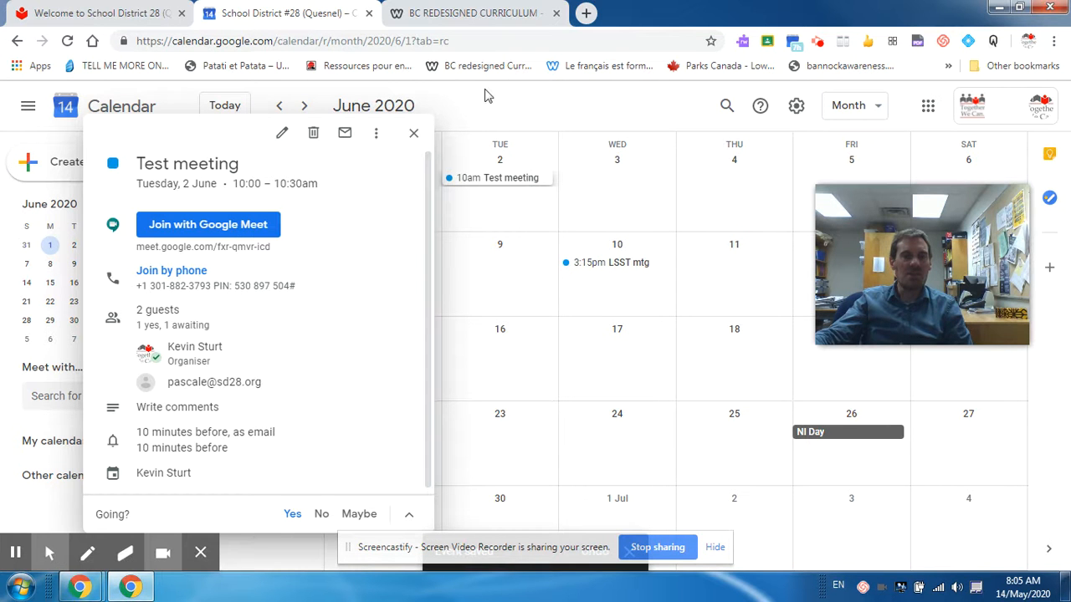
left_click(211, 231)
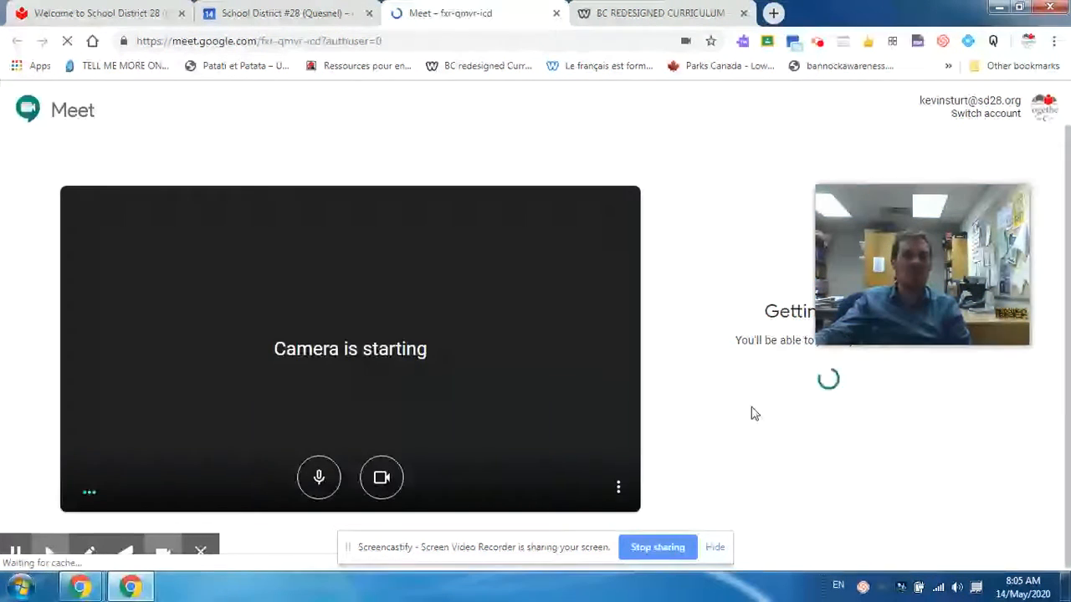
left_click(555, 13)
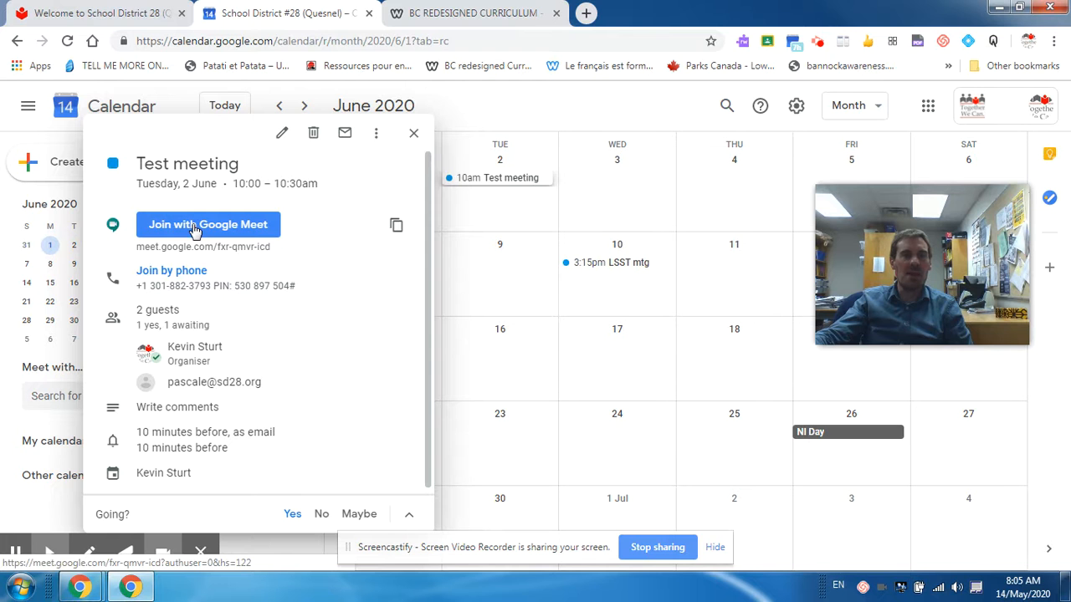
Step: Open a new Chrome tab on the Google start page and browse its Google apps list
left_click(587, 13)
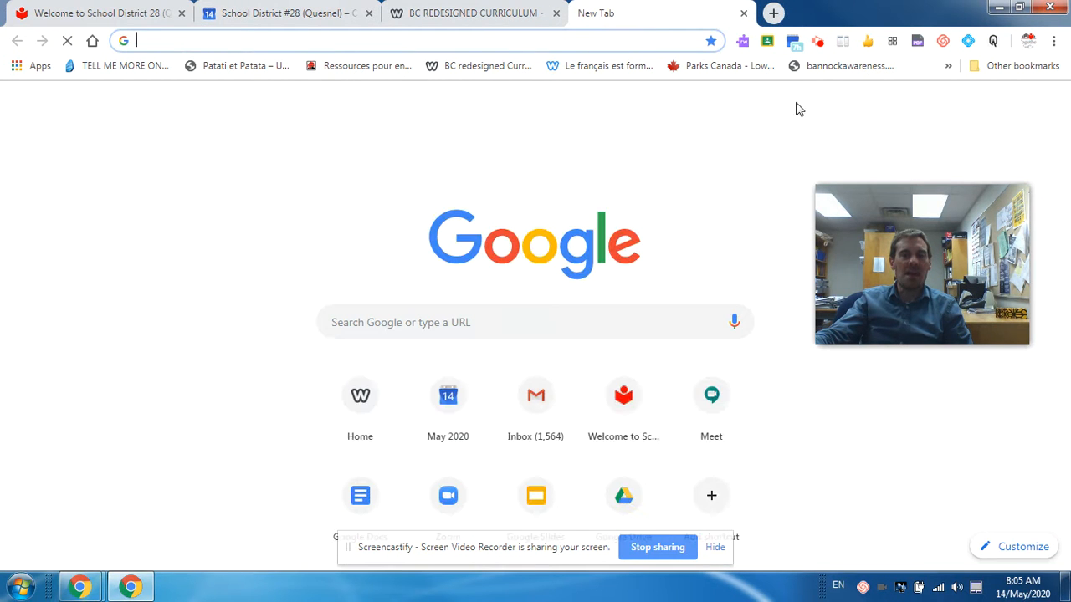
left_click(1007, 106)
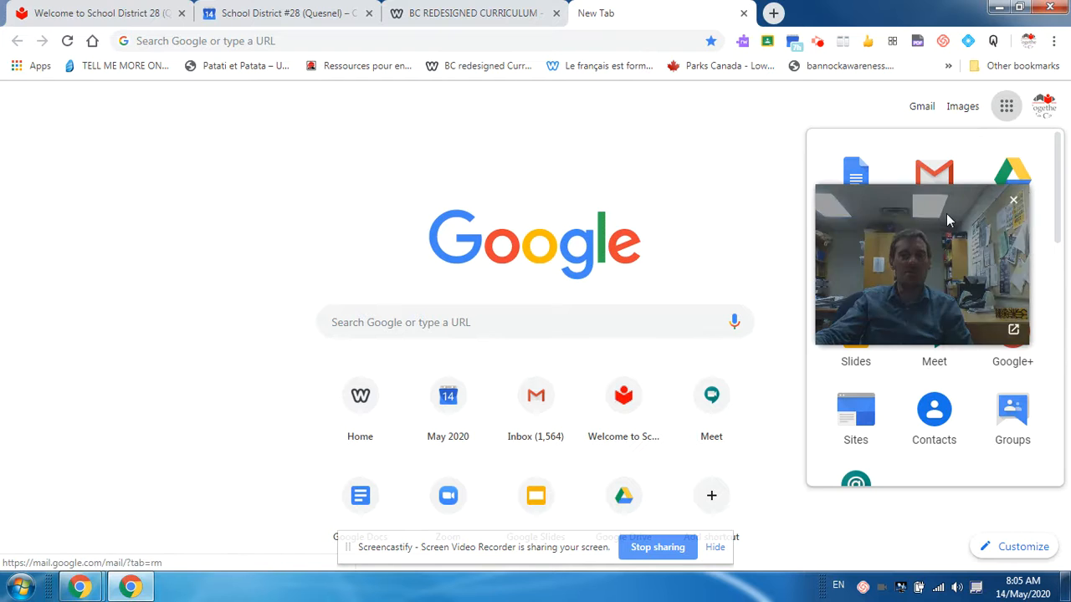
left_click_drag(948, 220, 959, 315)
left_click(1006, 107)
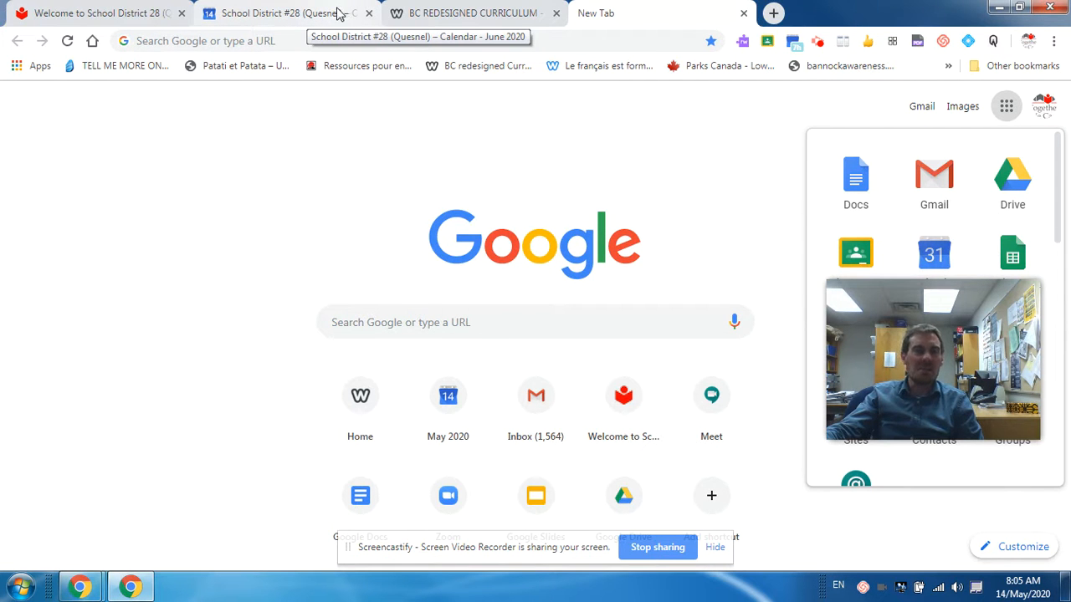
left_click(818, 43)
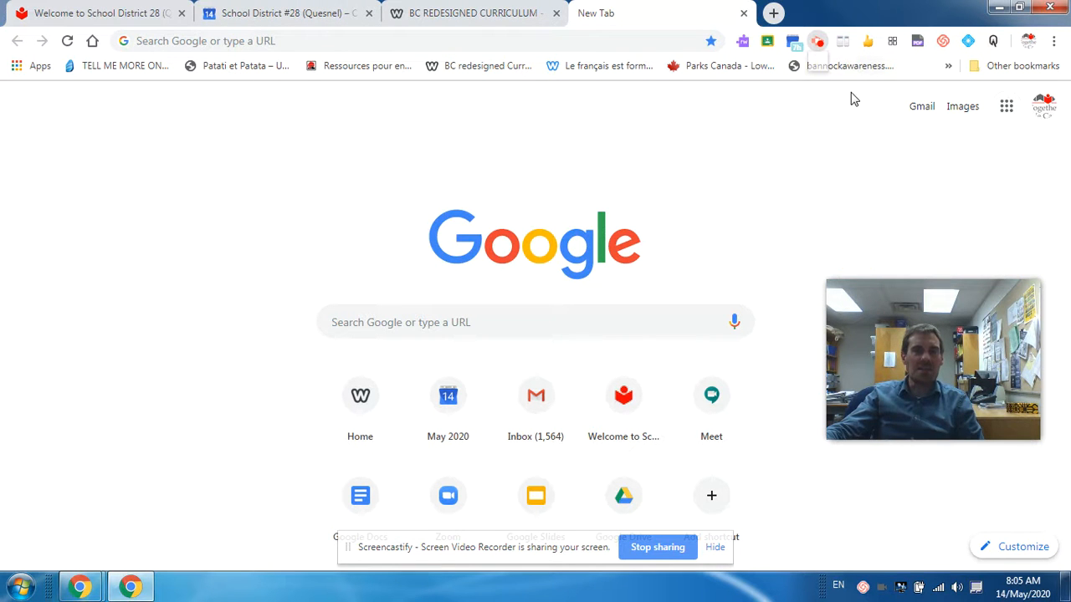